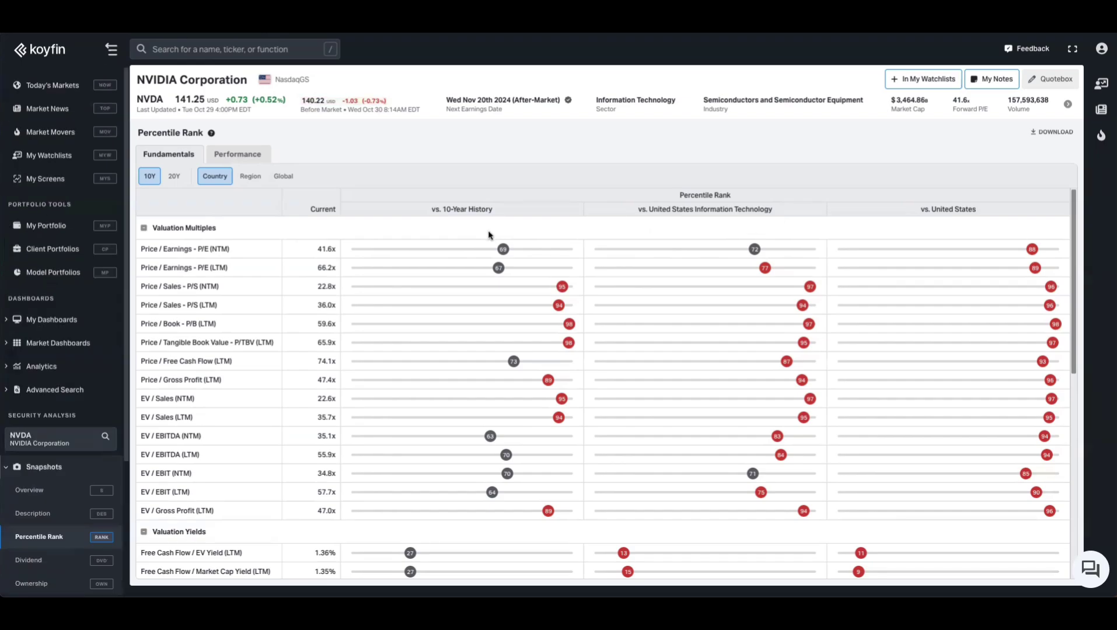
Show the percentile ranks for the SPDR S&P 500 ETF Trust (SPY).
click(63, 448)
text(spy)
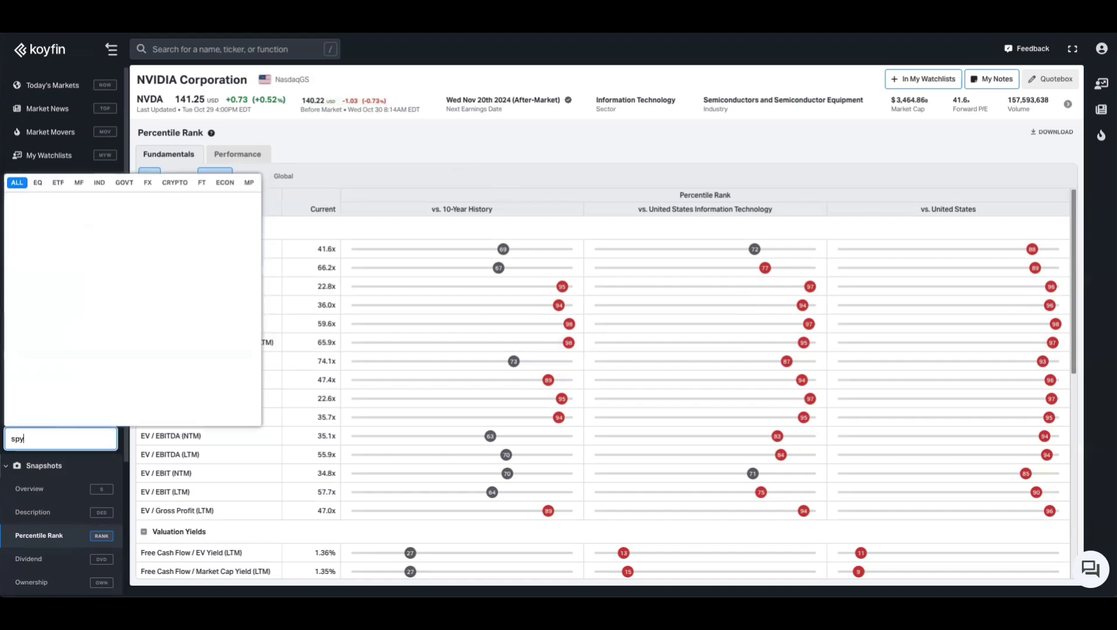
click(53, 210)
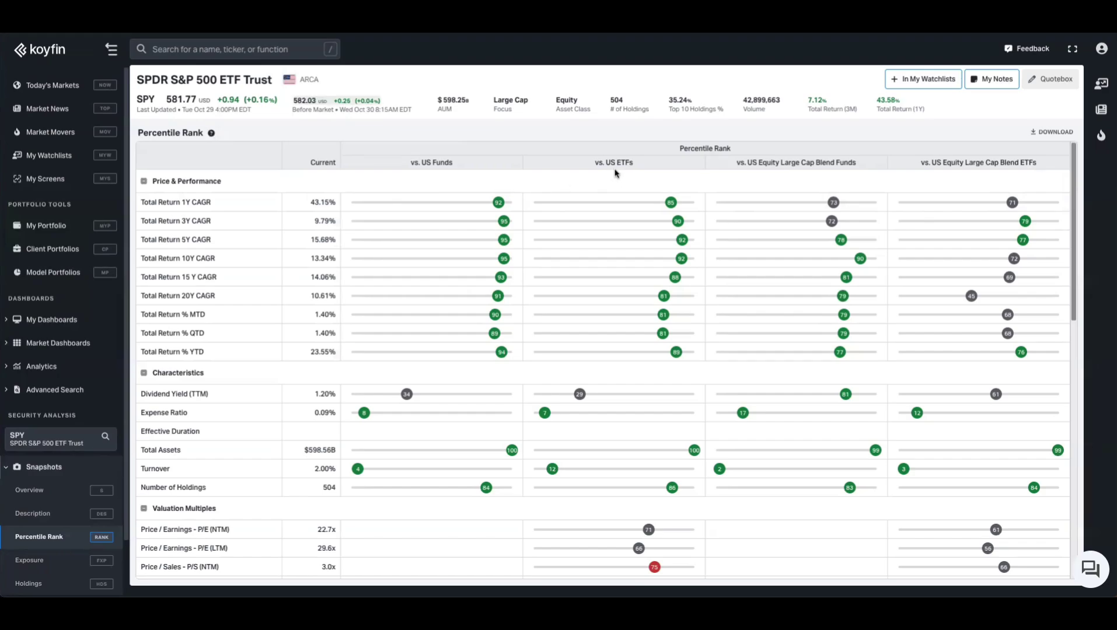
Read the Percentile Rank explanation and examine SPY's ranks across performance, characteristics, valuation and quantitative metrics.
mouse_move(213, 134)
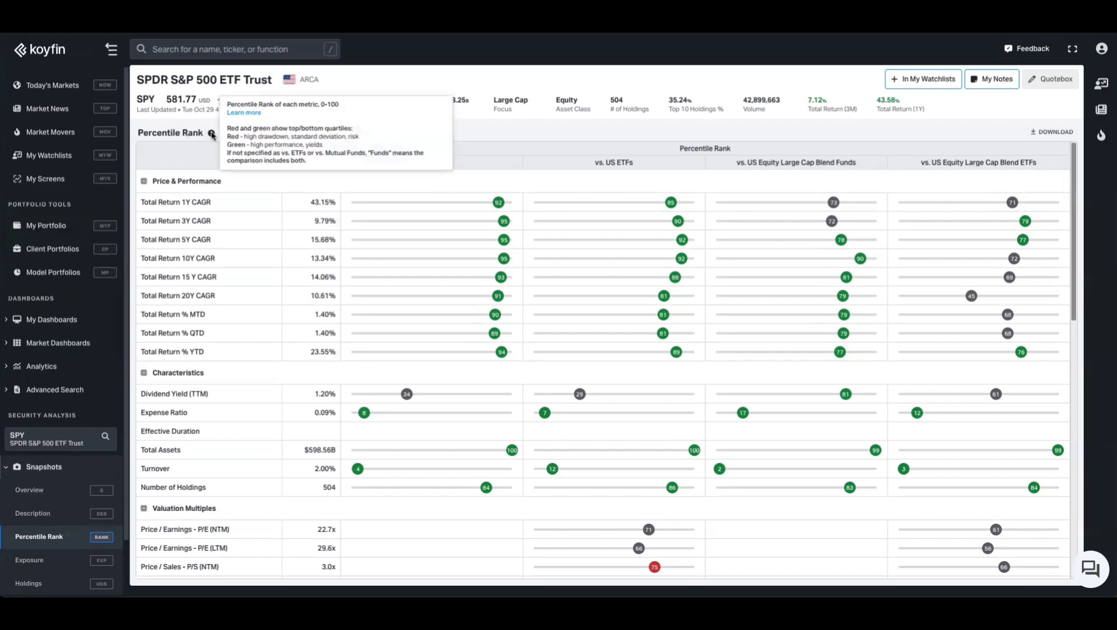
drag(232, 153, 307, 161)
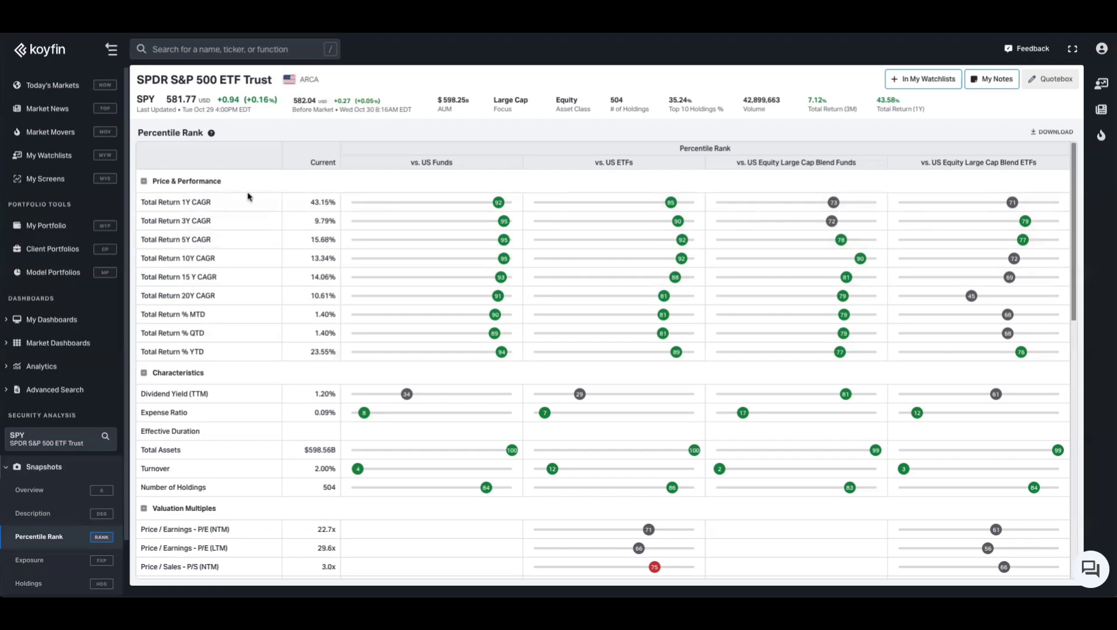
scroll(244, 245, down, 1)
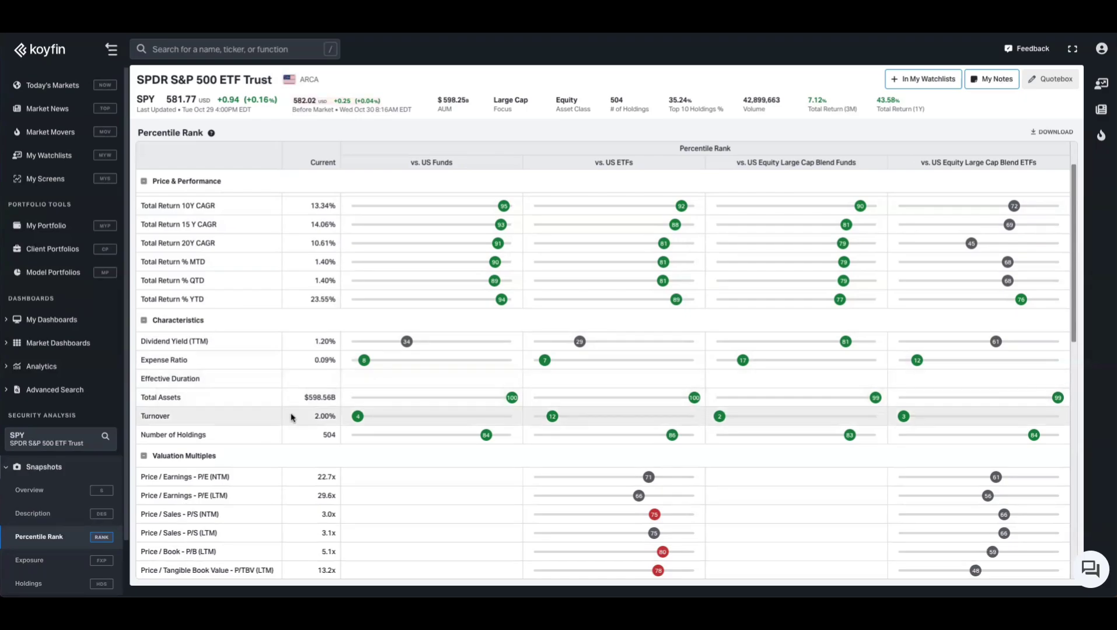
scroll(291, 418, down, 4)
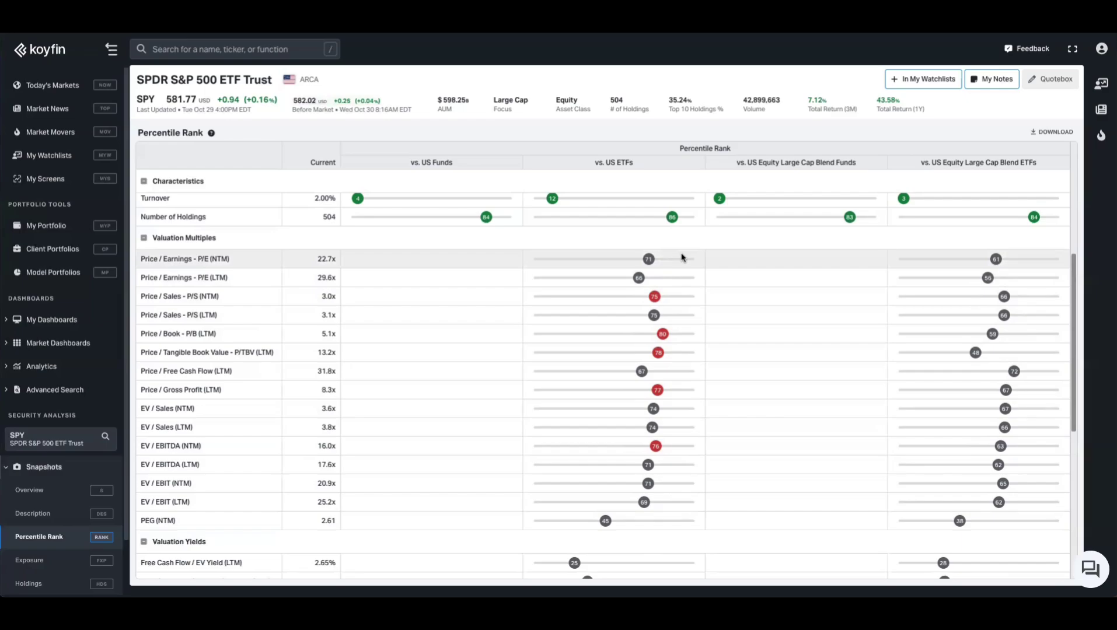
scroll(681, 258, down, 5)
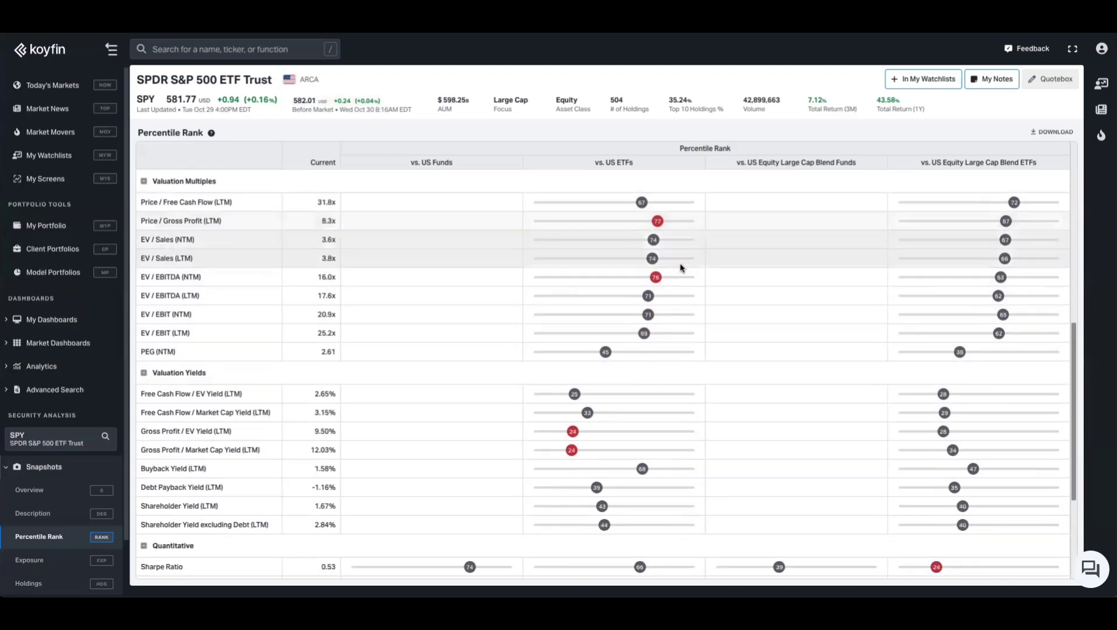
scroll(654, 281, down, 1)
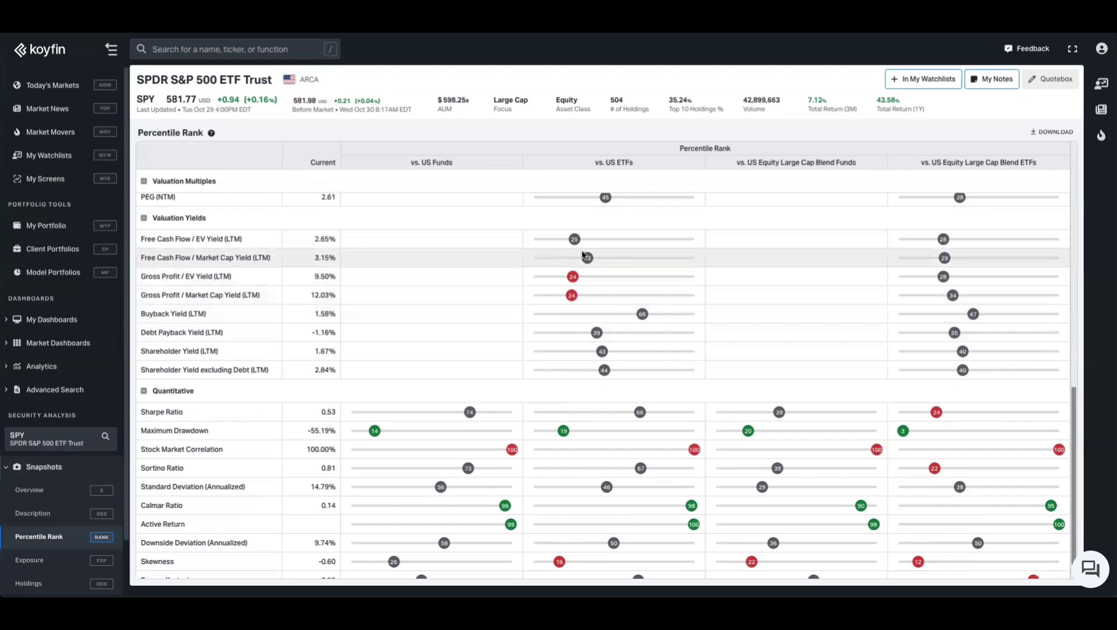
scroll(645, 294, down, 1)
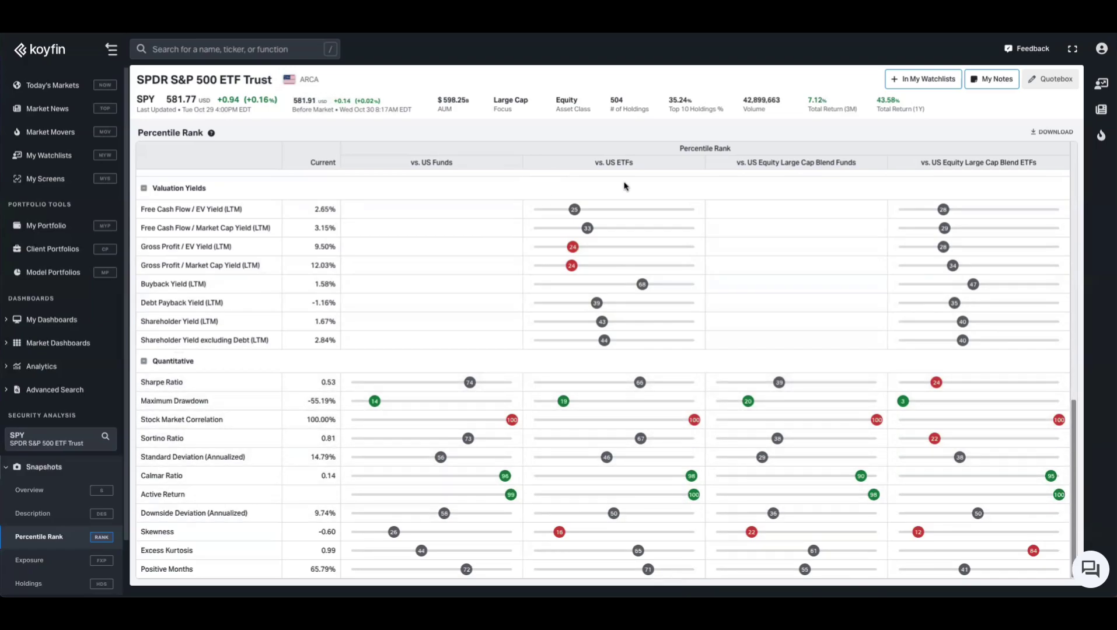
scroll(461, 348, up, 5)
scroll(461, 348, up, 5)
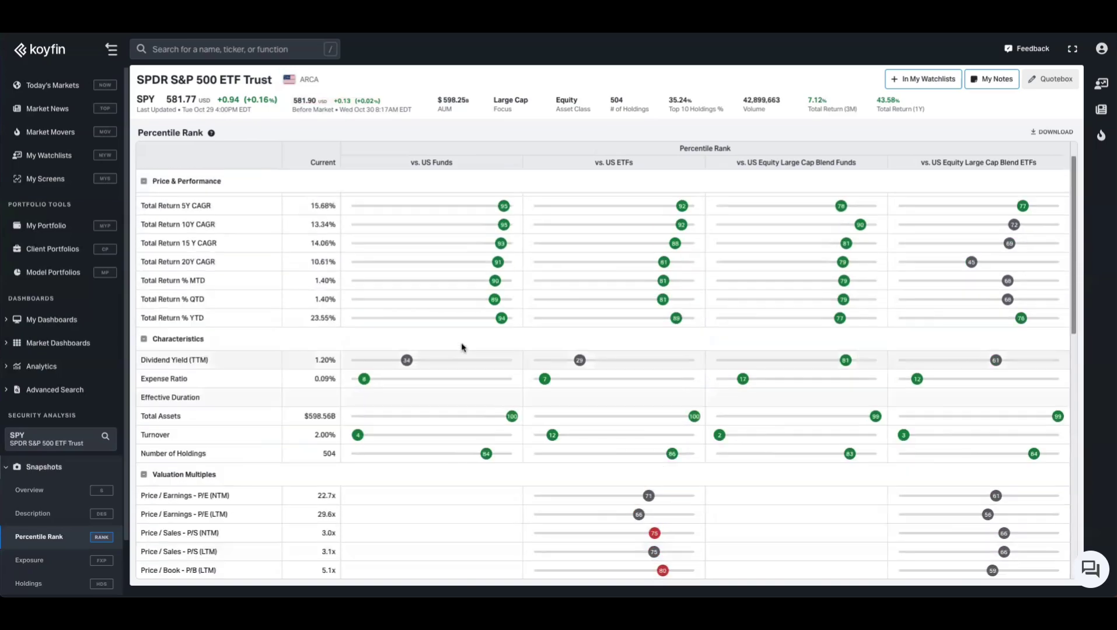
Show the percentile ranks for Invesco QQQ Trust (QQQ) and review those of the Vanguard mutual fund VSMPX.
click(67, 441)
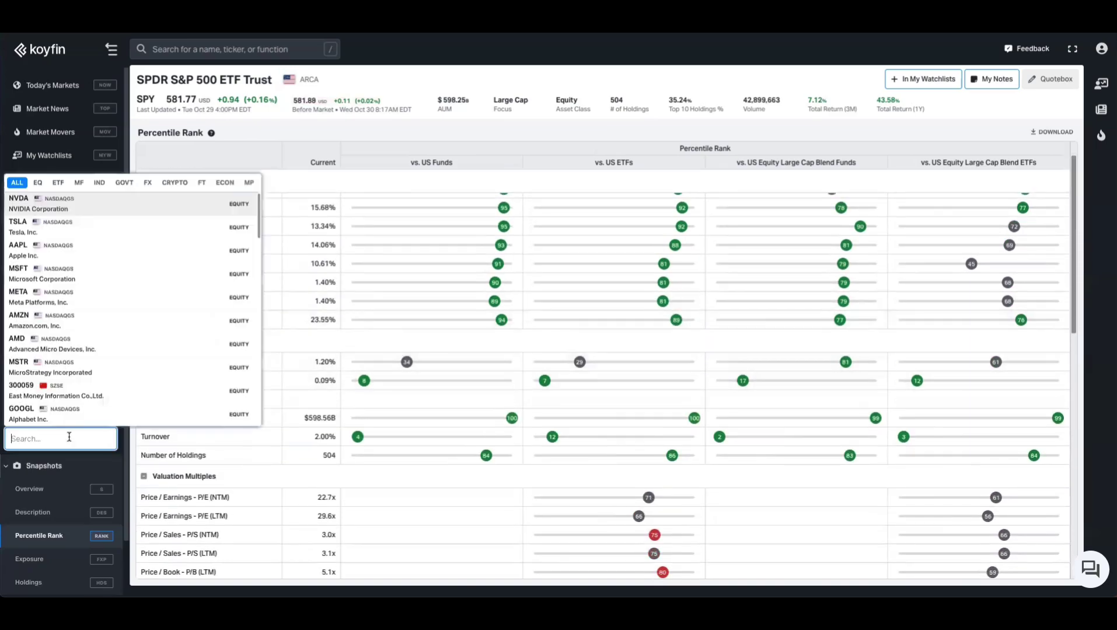
text(qqq)
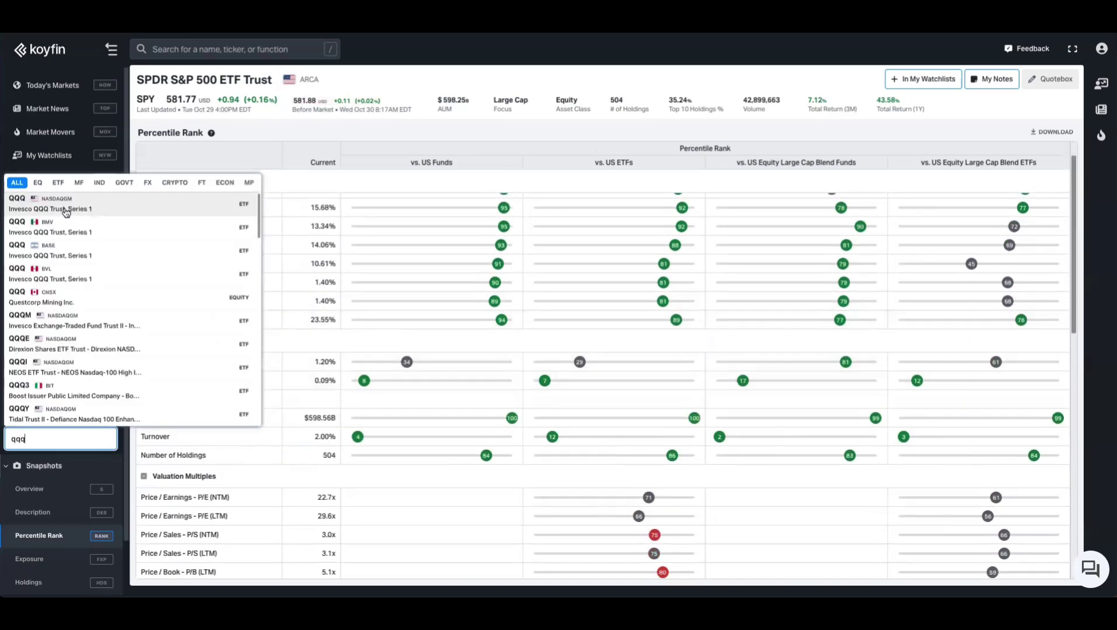
click(66, 210)
scroll(648, 396, down, 5)
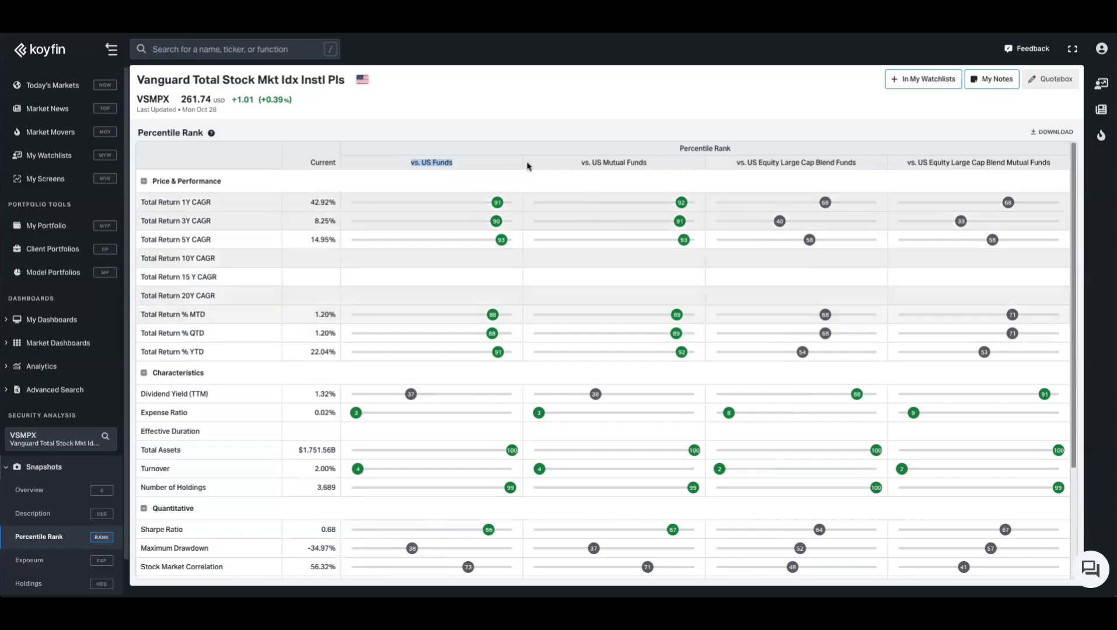
scroll(560, 268, down, 3)
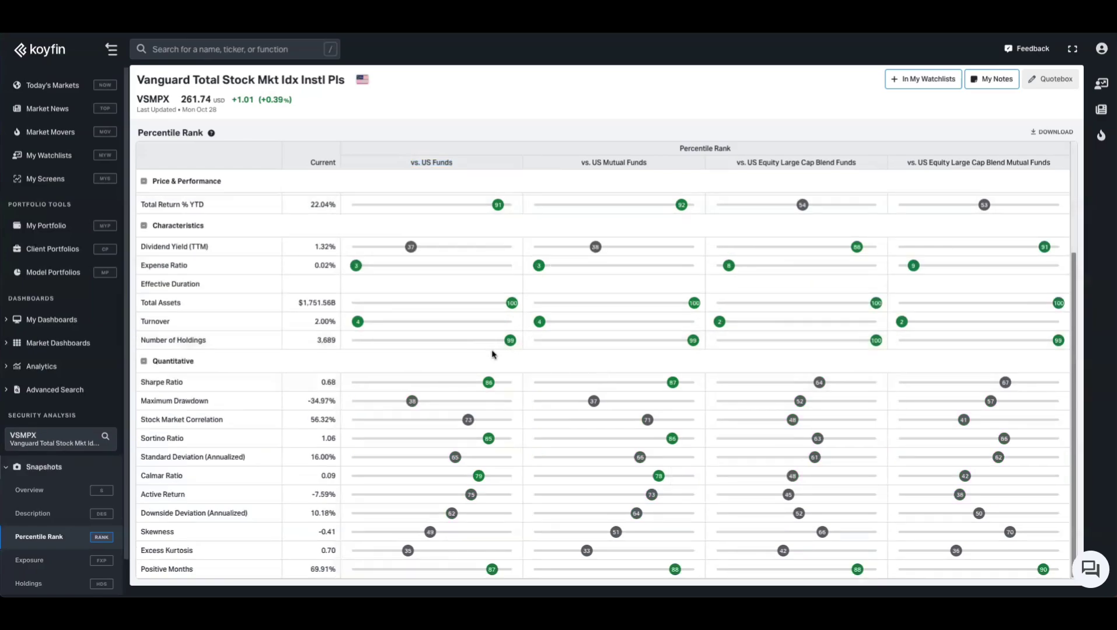
Examine the Percentile Ranks (Funds) columns available for the ETFs & MFs watchlist by category, and search them for "percentile rank, f".
click(61, 154)
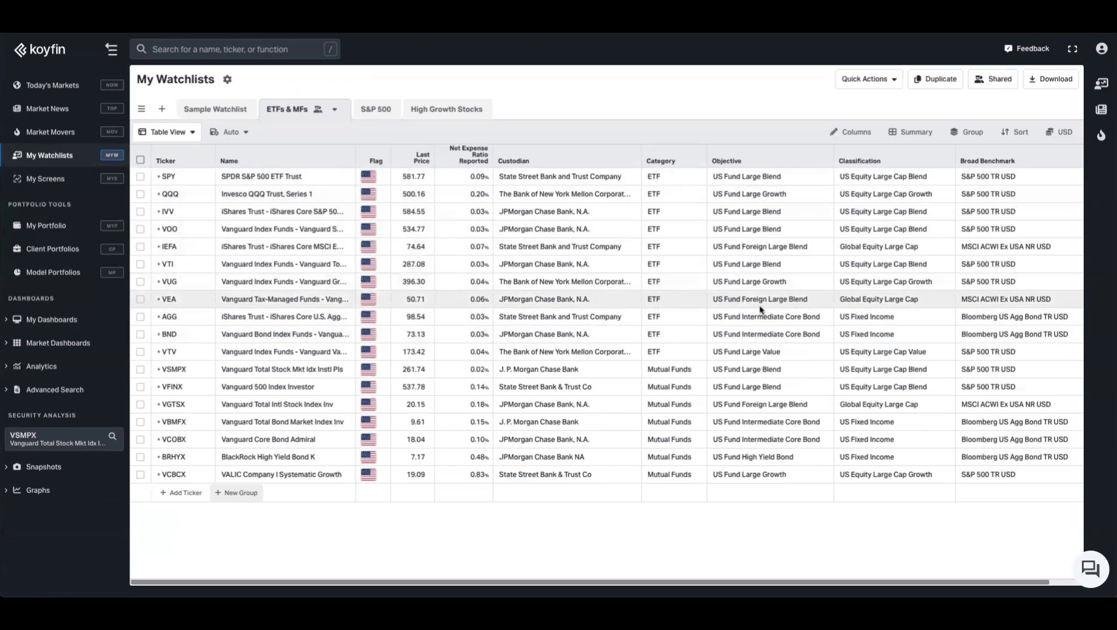
click(836, 134)
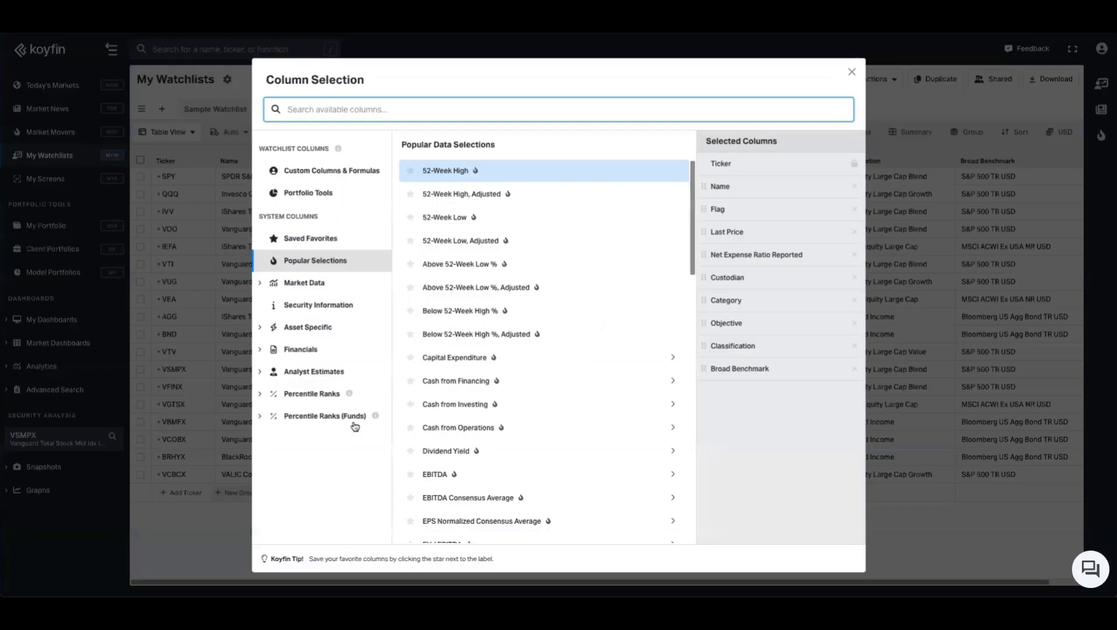
click(325, 416)
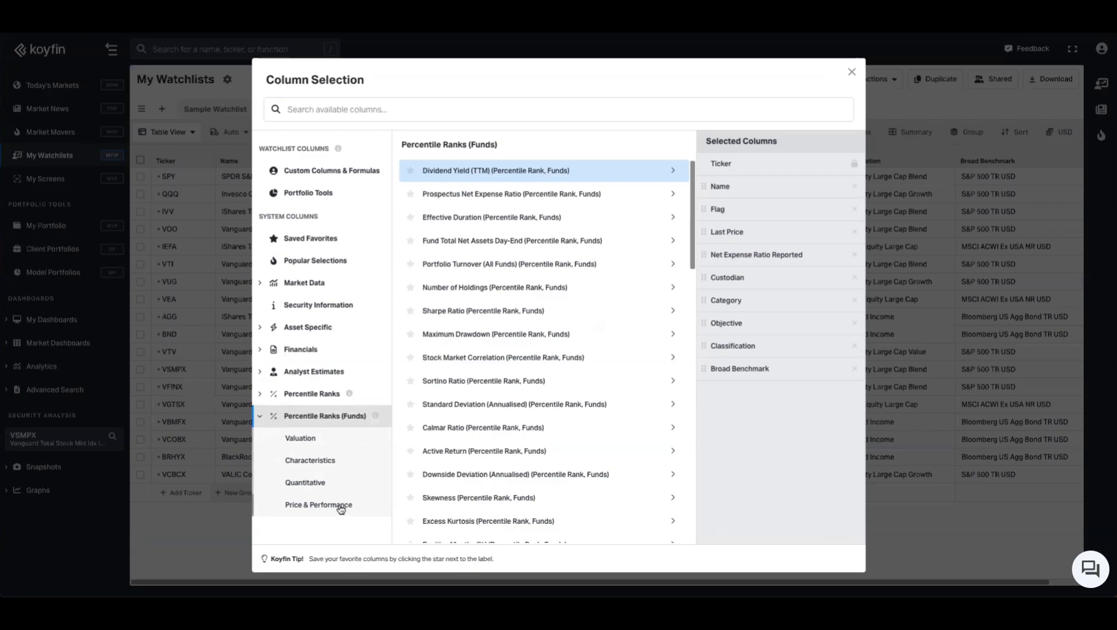
click(340, 446)
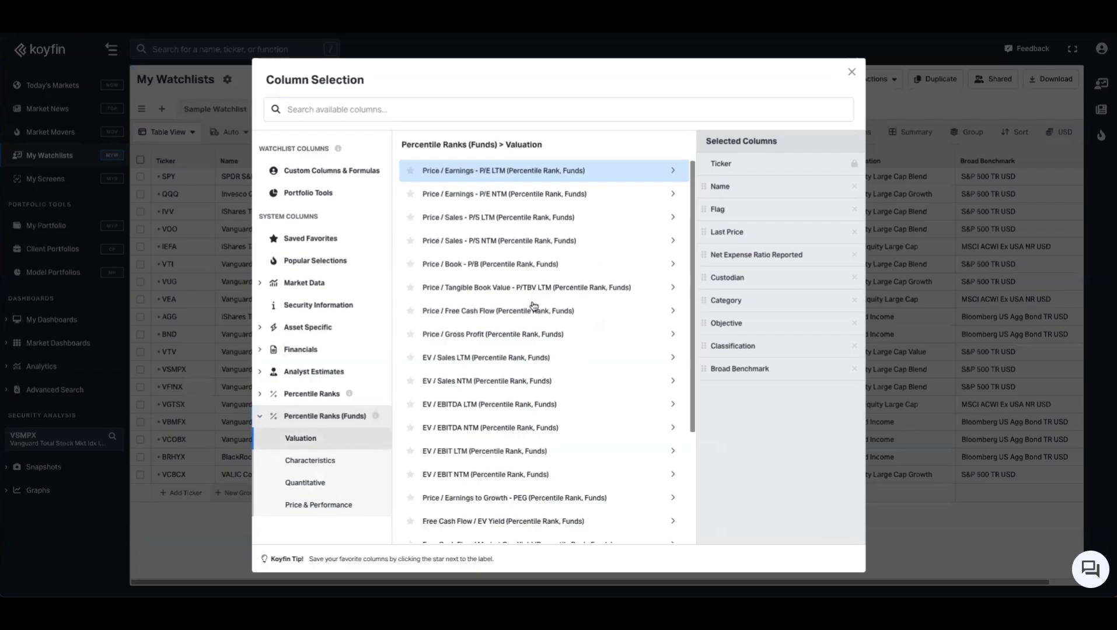
click(325, 462)
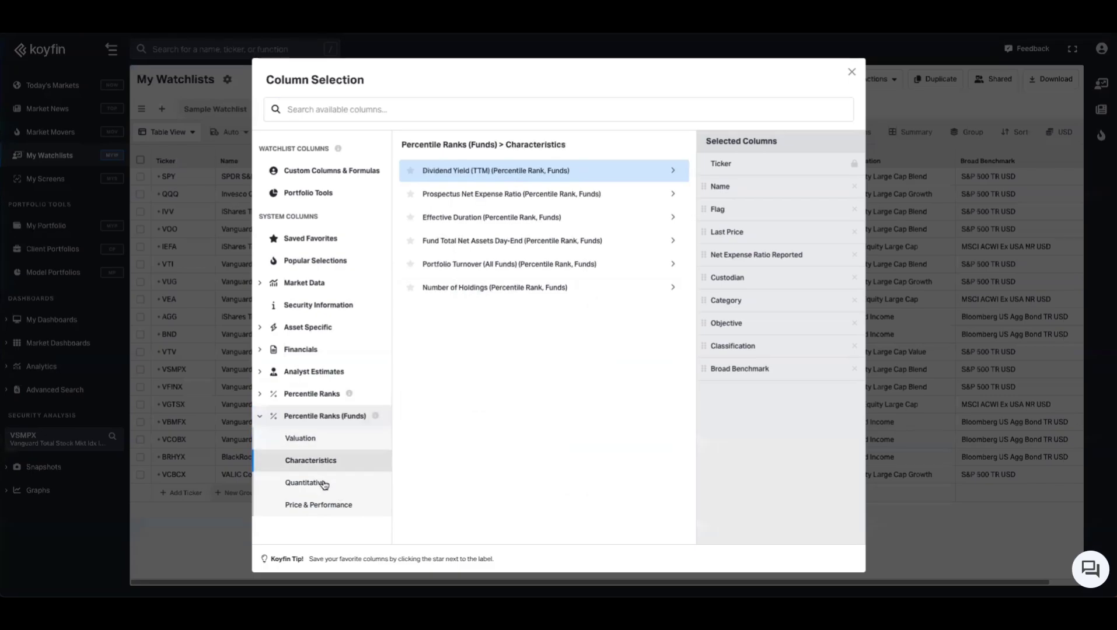
click(324, 484)
click(374, 119)
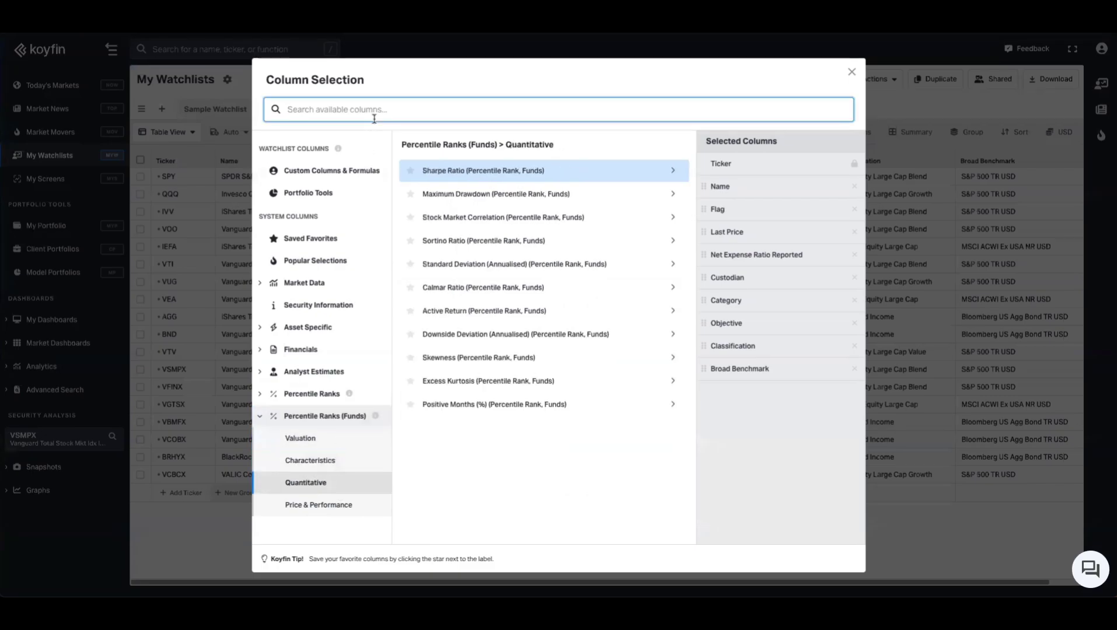
text(percentile rank, f)
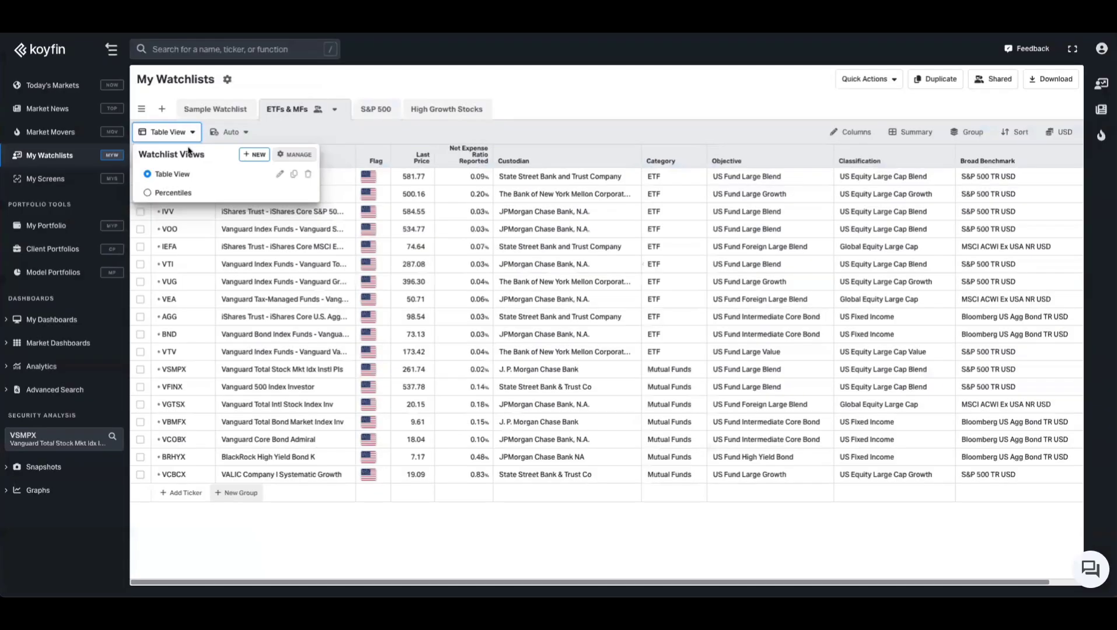
Switch the ETFs & MFs watchlist to the Percentiles view.
click(173, 193)
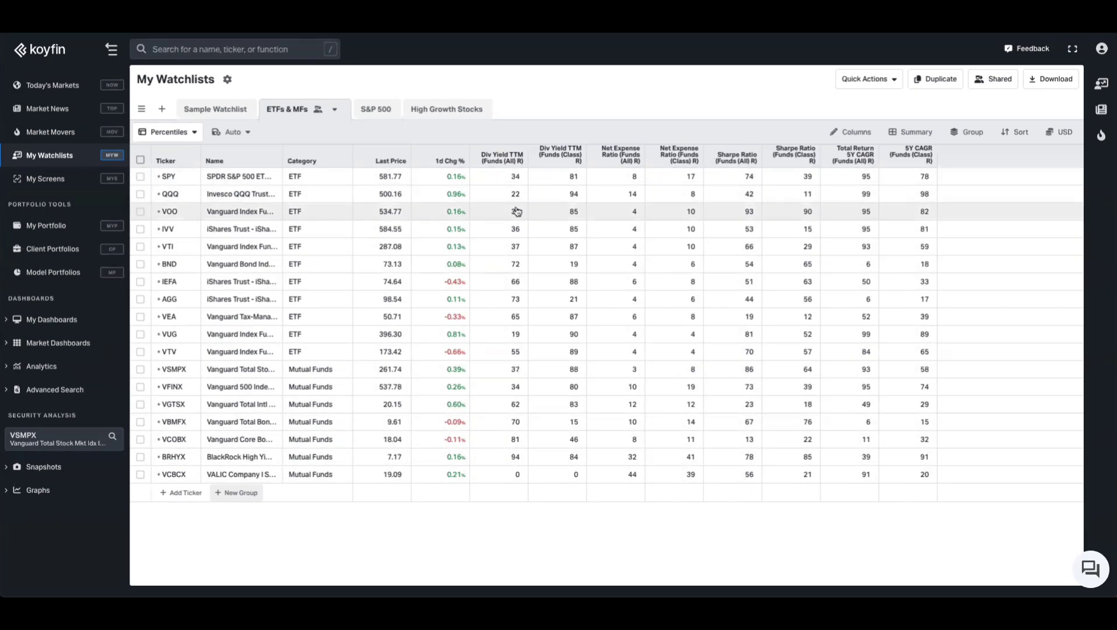
Start a new ETF screen from scratch and look over the available universe criteria without adding one.
click(45, 187)
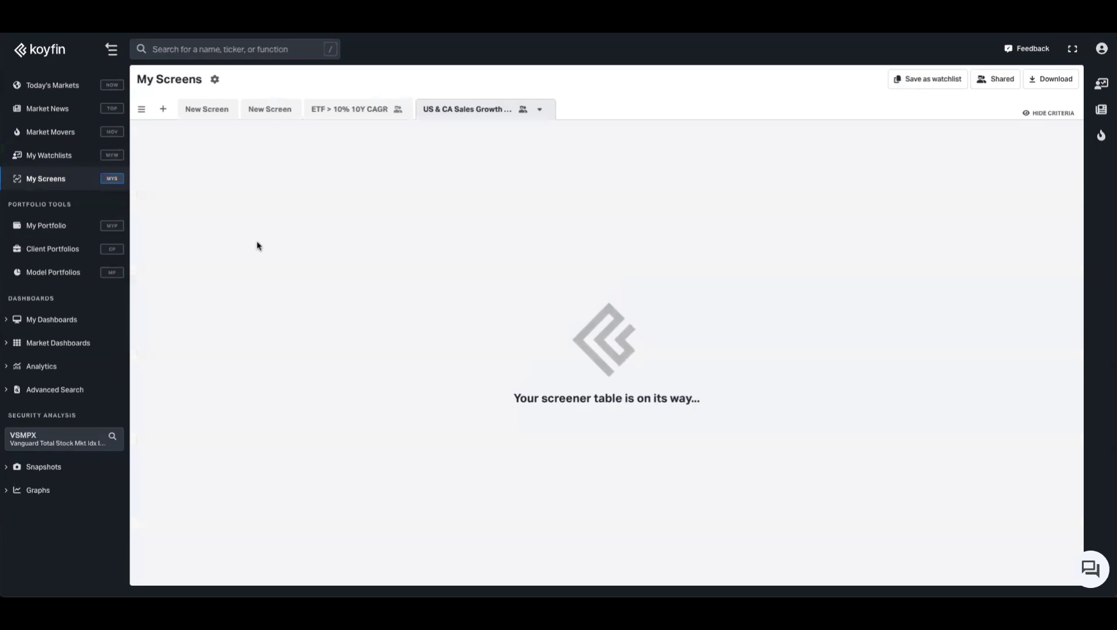
click(164, 109)
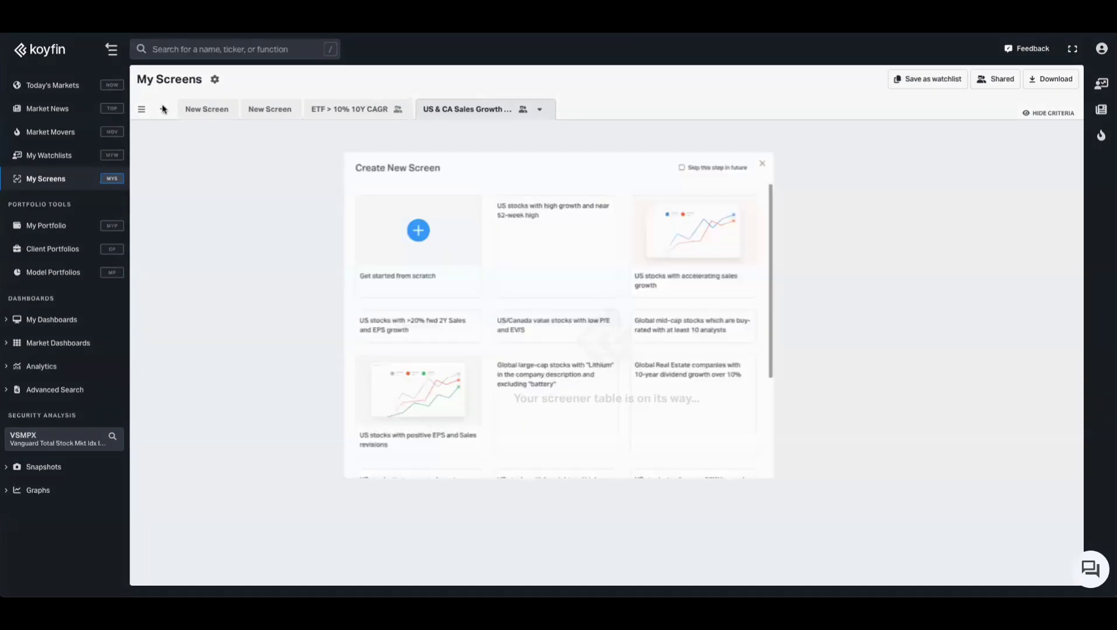
click(389, 212)
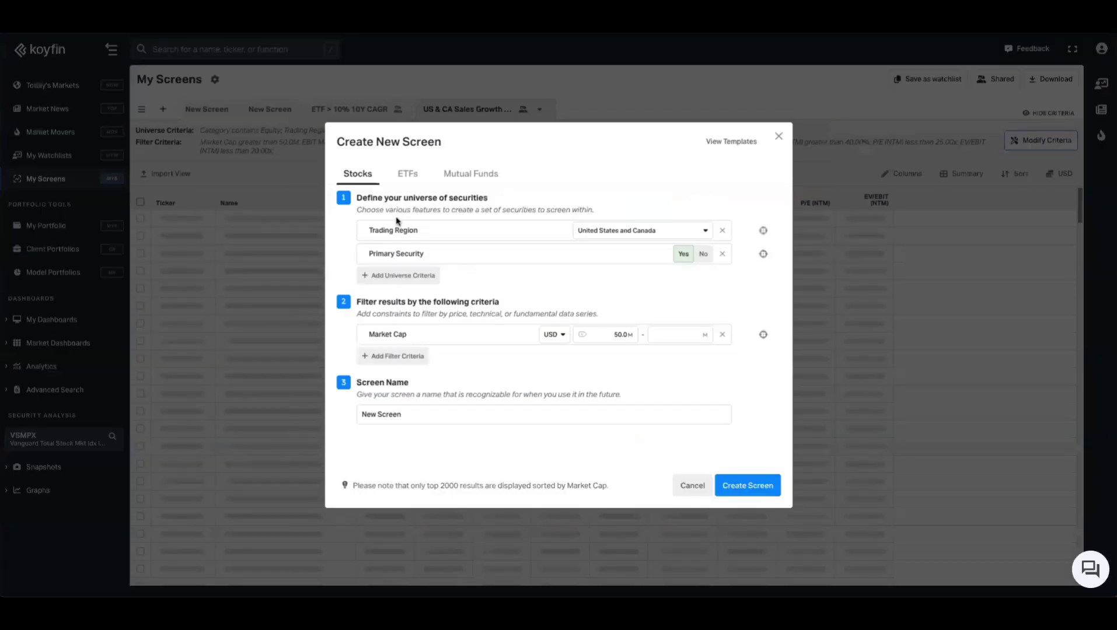
click(407, 173)
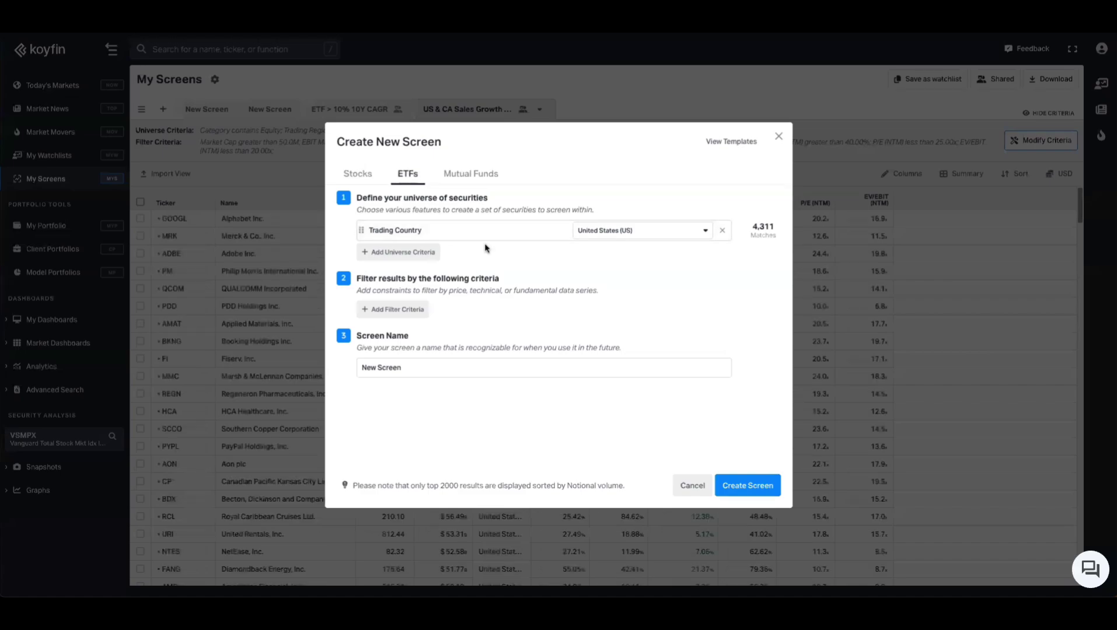
click(429, 255)
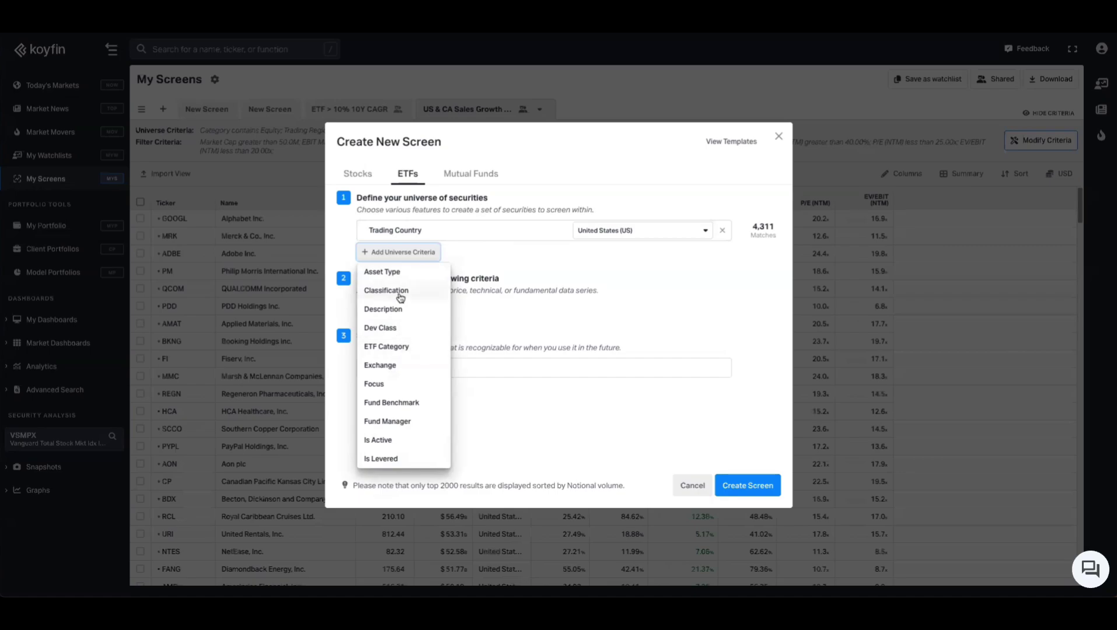
click(479, 273)
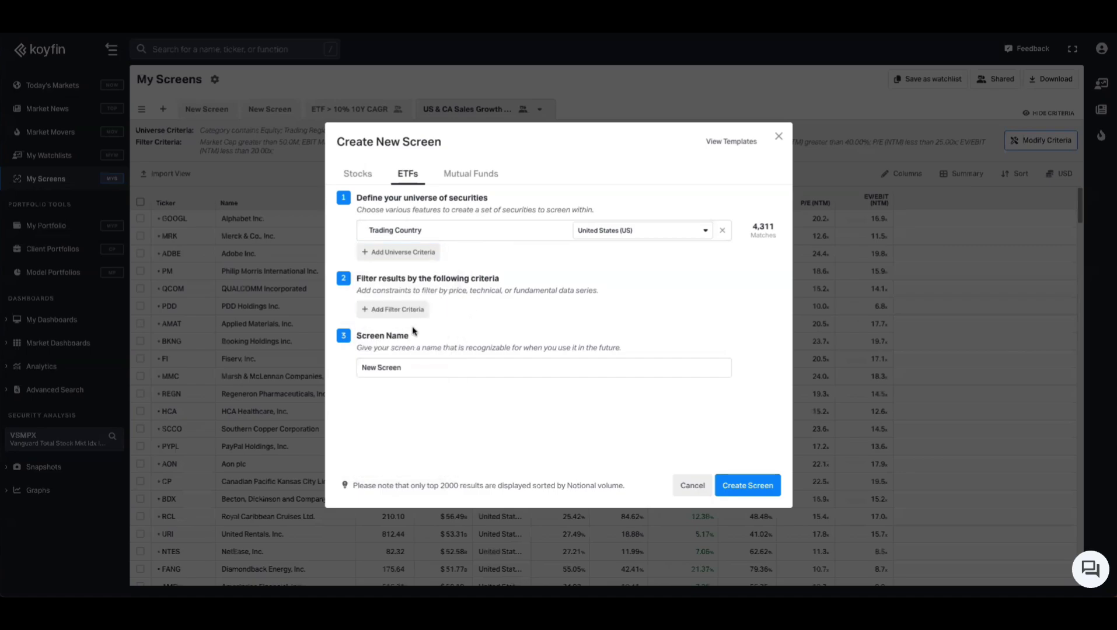
Add a filter on the Price / Earnings - P/E NTM fund percentile rank, using the ETFs (Classification) Rank with a maximum of 75.
click(388, 310)
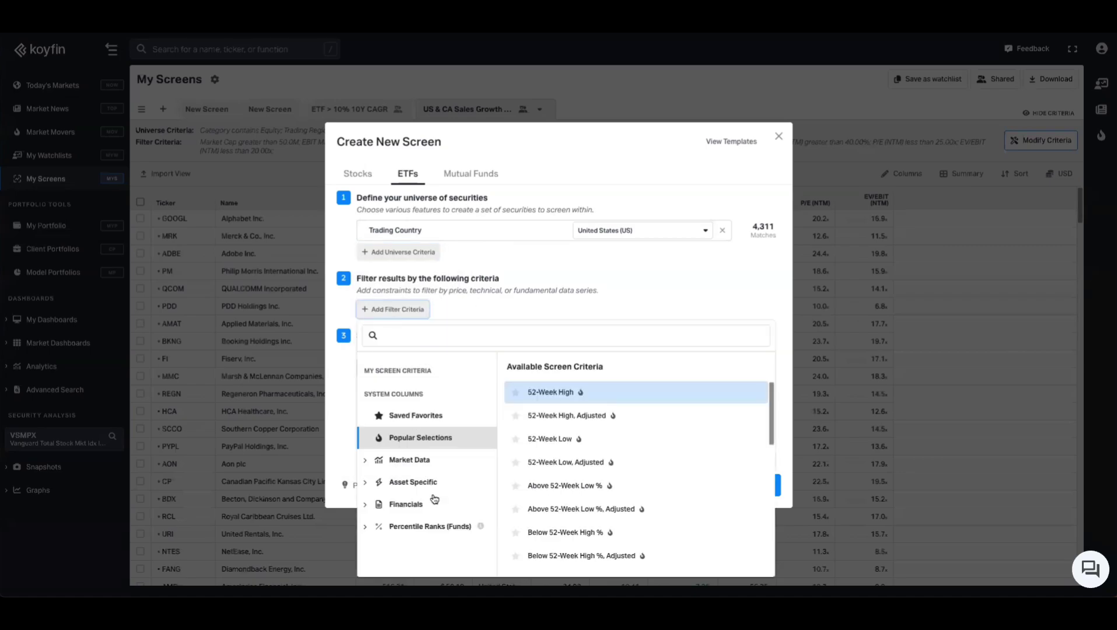
click(430, 527)
scroll(426, 541, down, 1)
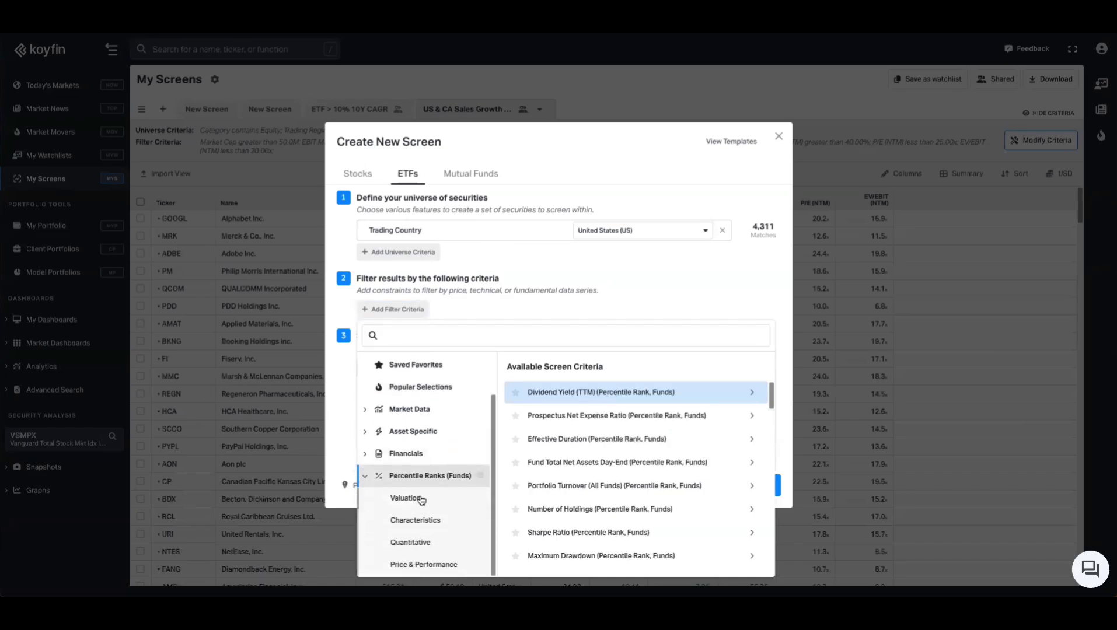
click(420, 499)
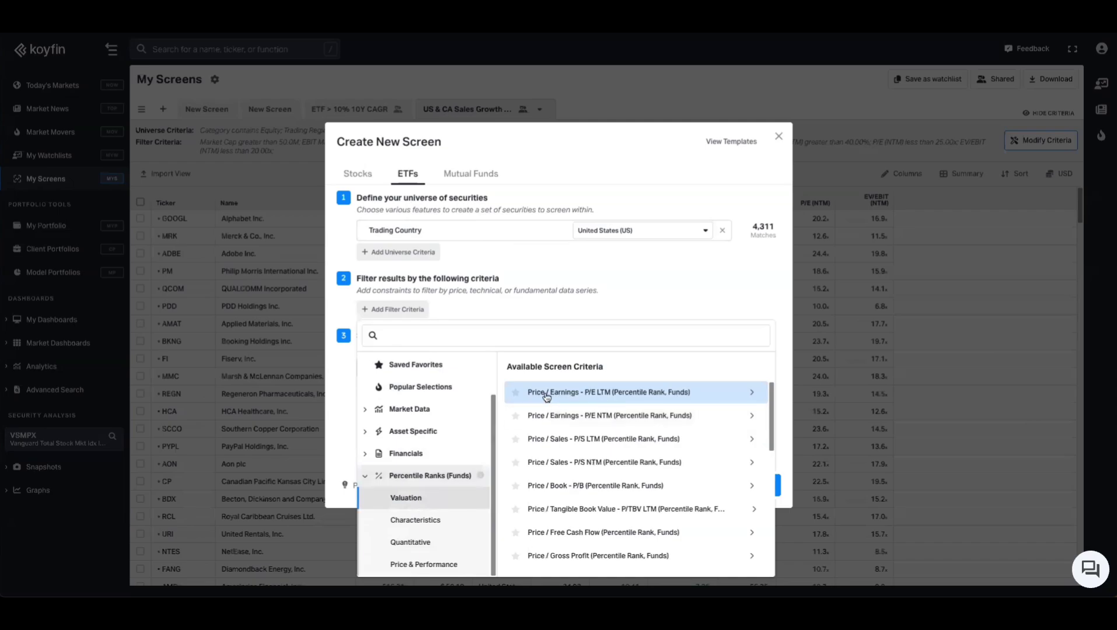
click(613, 421)
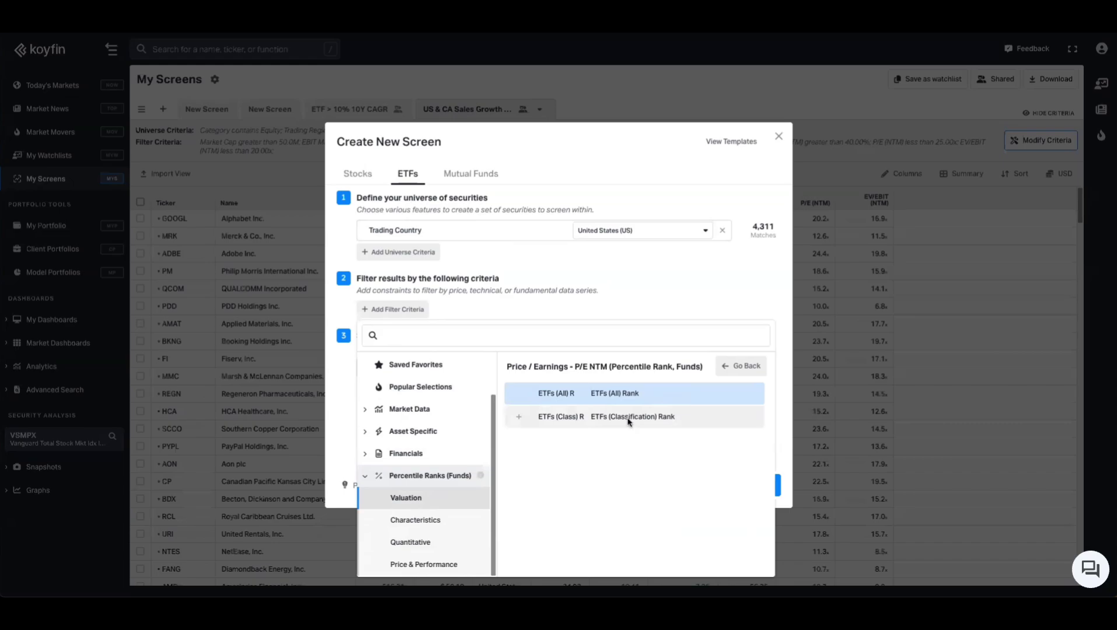
click(628, 422)
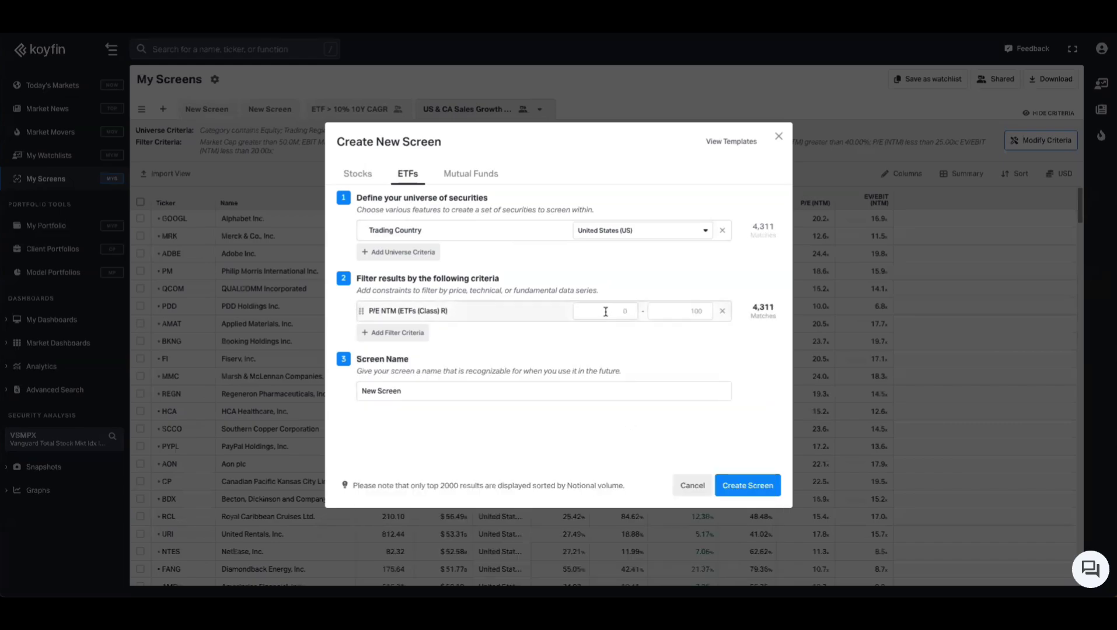
click(681, 314)
click(696, 335)
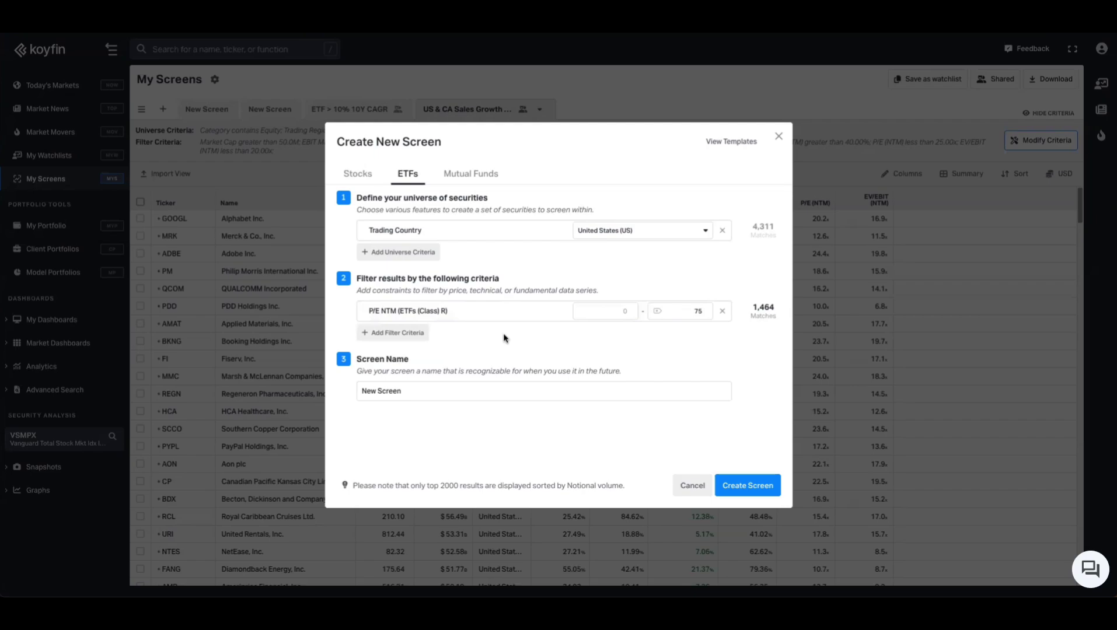
Create the ETF screen under the name New Screen, without adding further filter criteria.
click(407, 335)
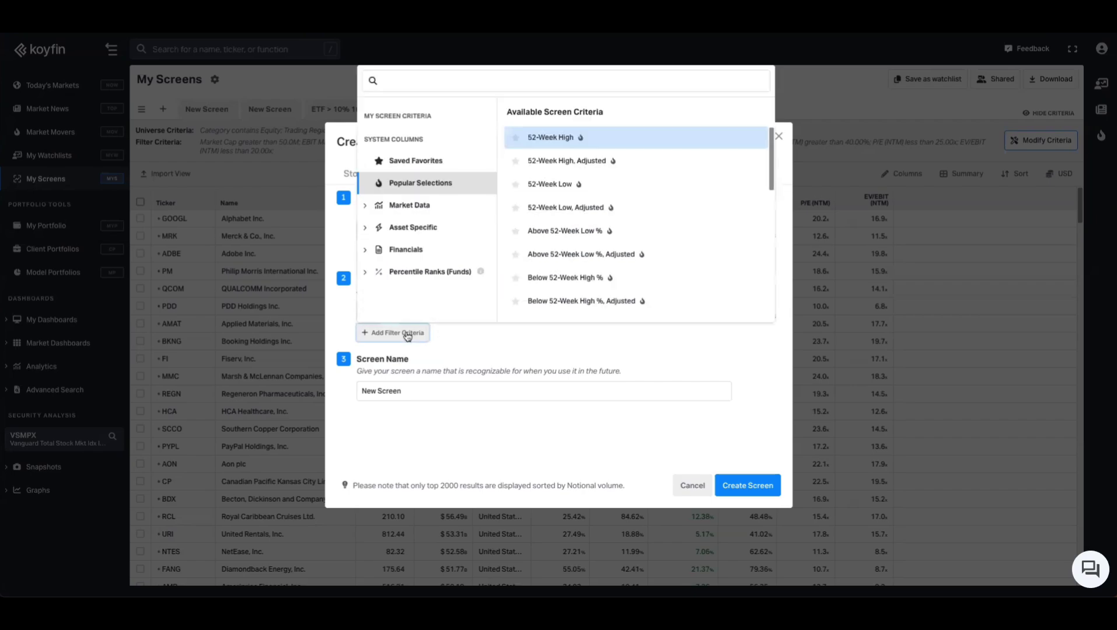
click(511, 353)
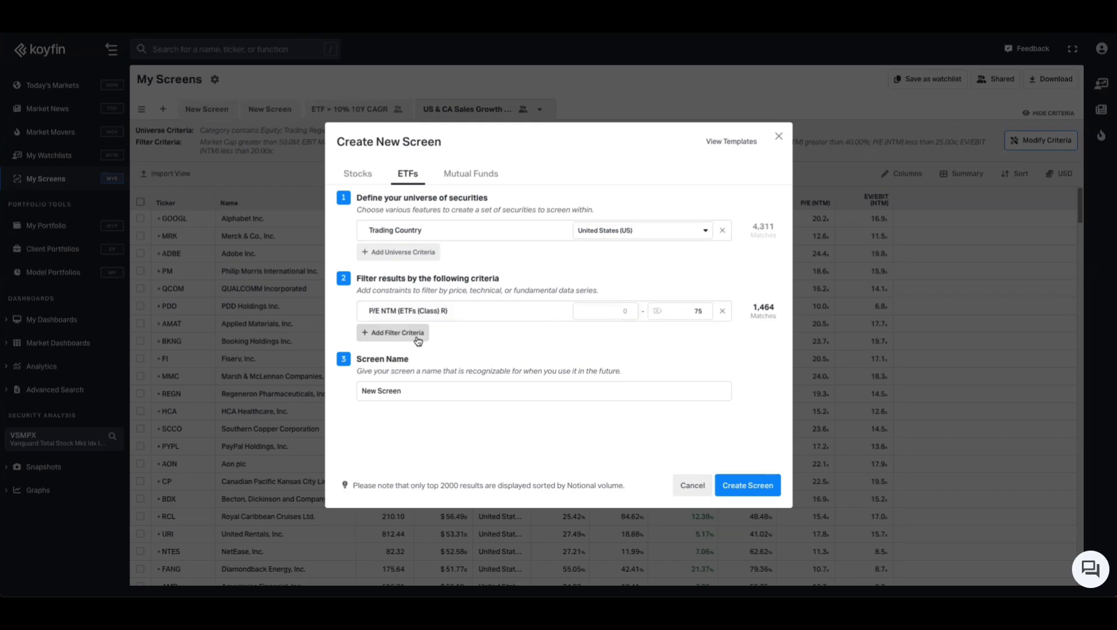
click(750, 484)
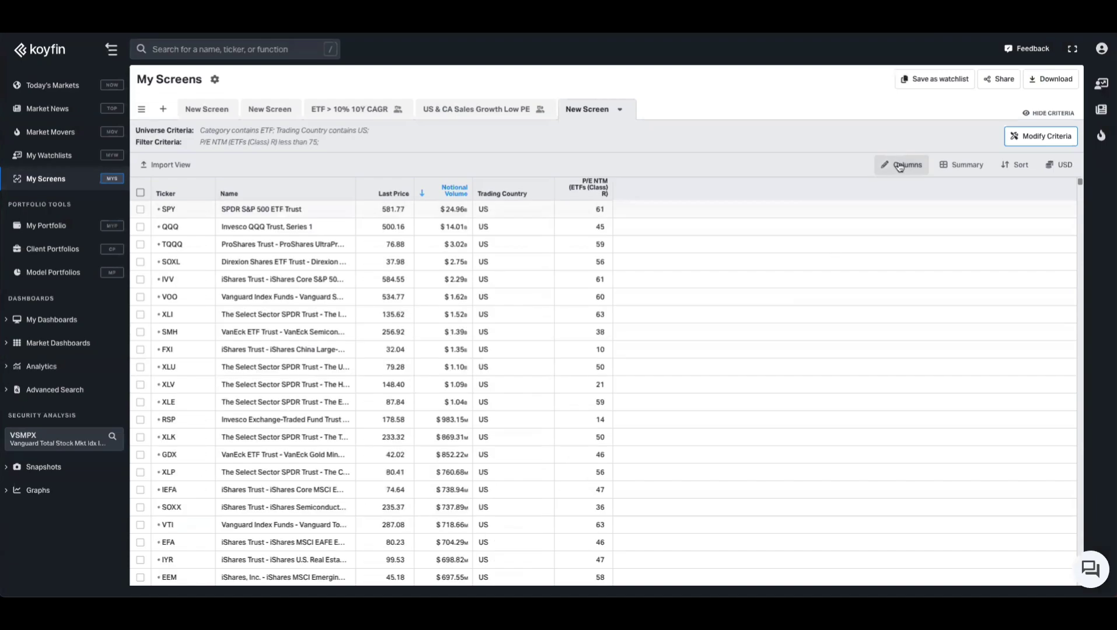
View the new screen's column and sharing options without changing them, and look through the listed ETFs.
click(900, 167)
click(849, 72)
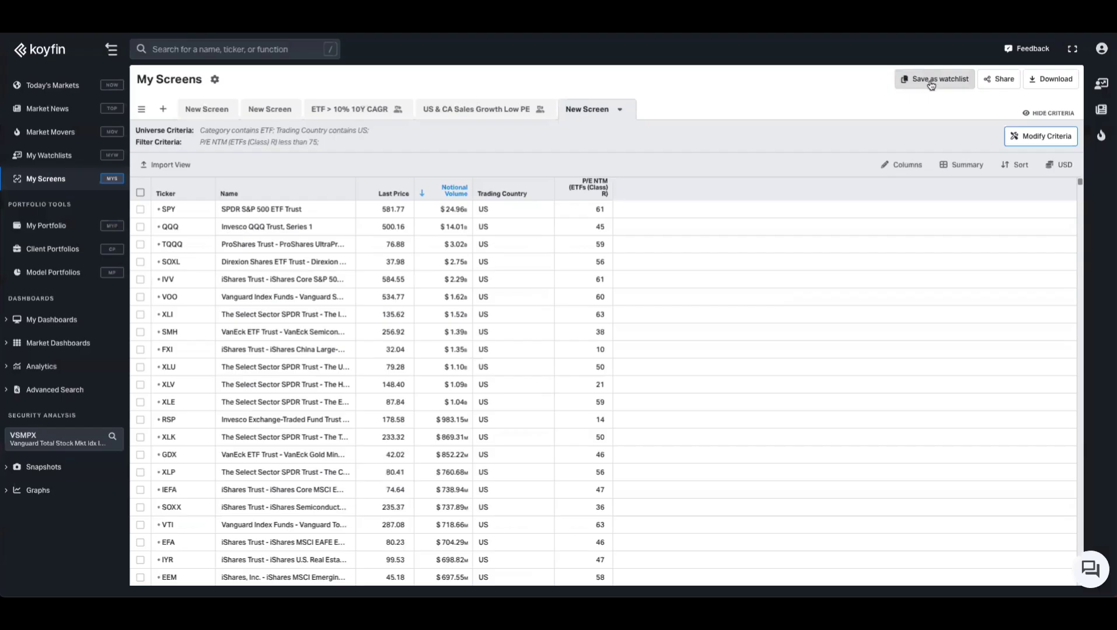
click(1000, 79)
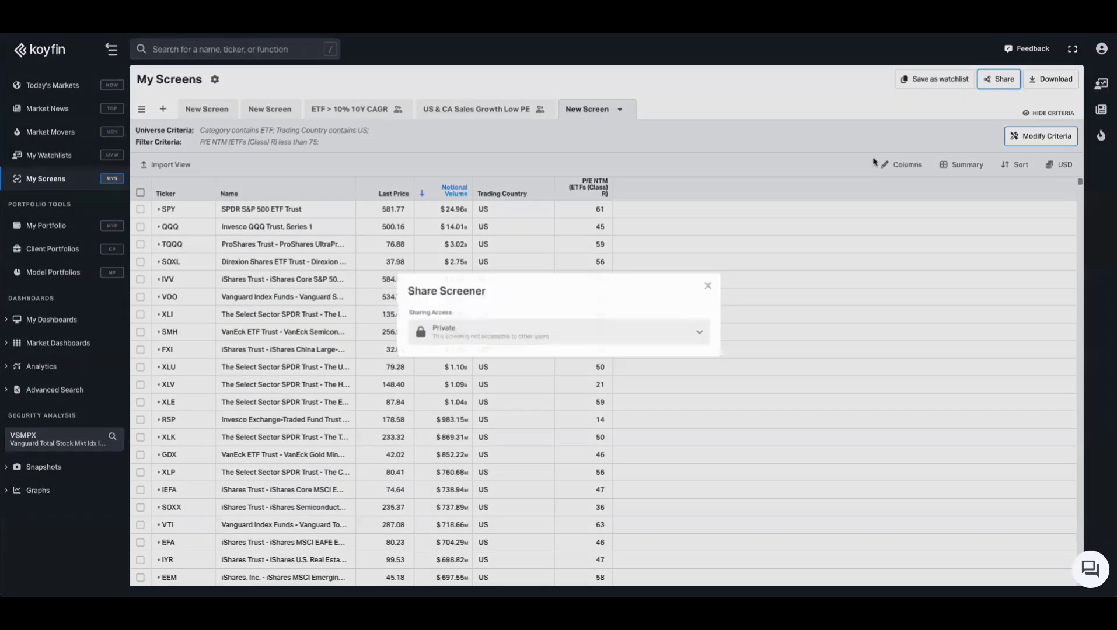
click(720, 284)
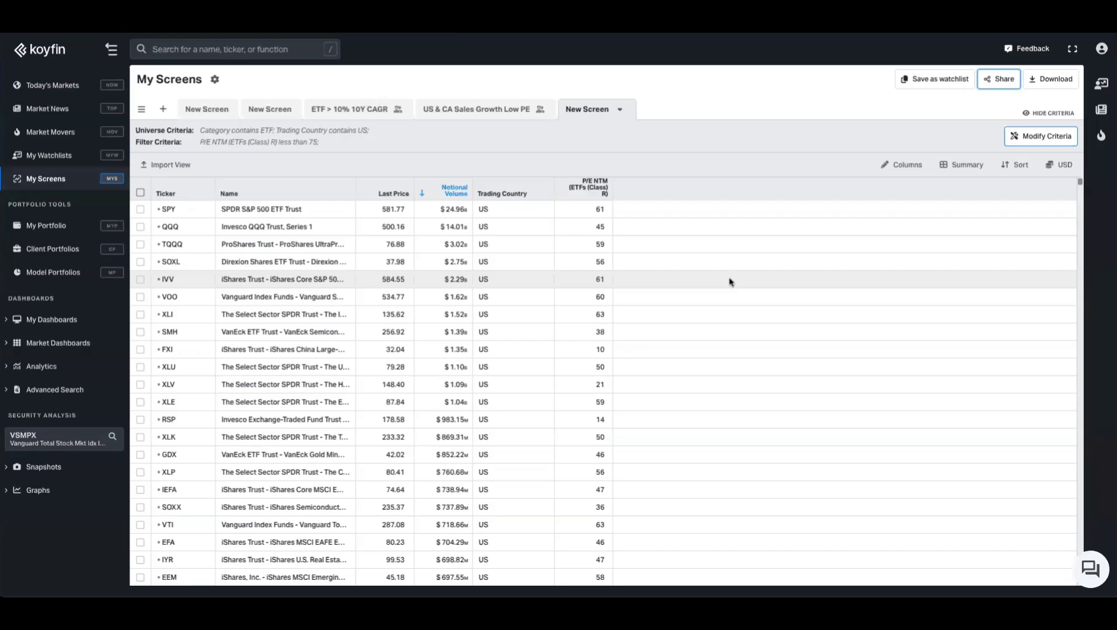
scroll(634, 346, down, 5)
scroll(642, 382, up, 5)
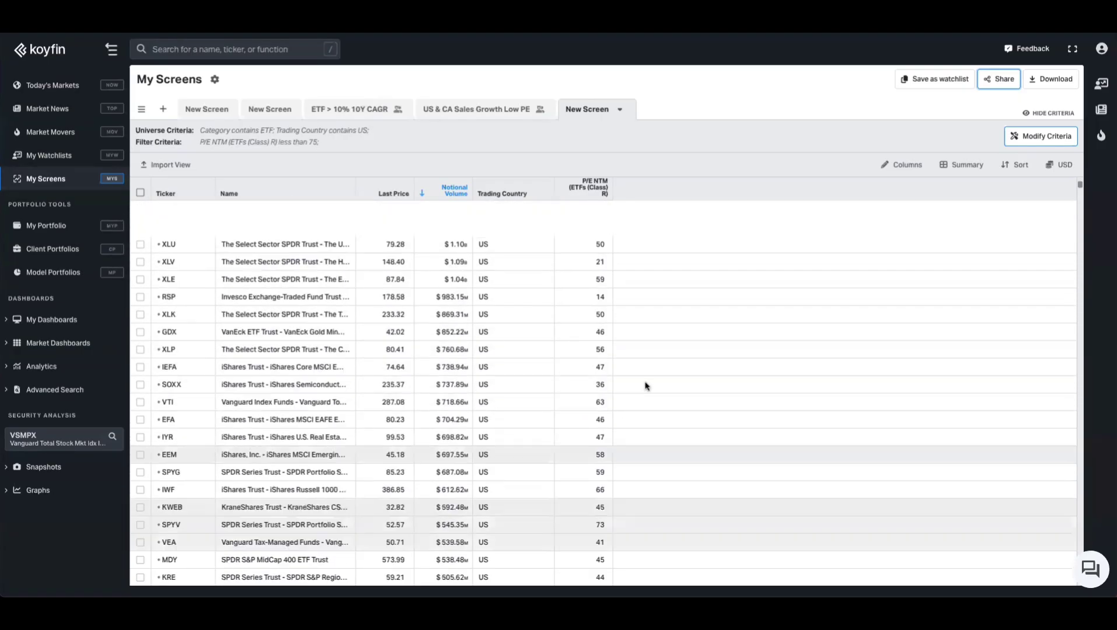